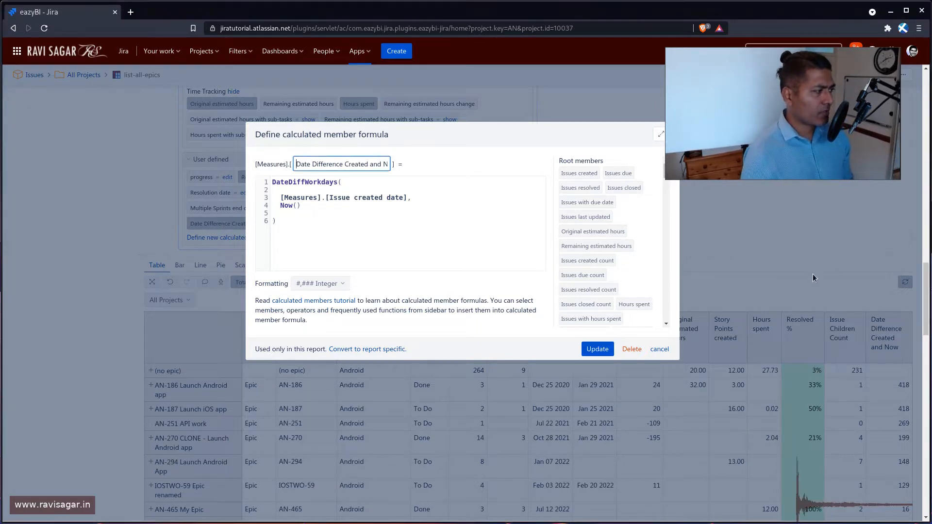
# - Replace the whole formula of the Date Difference Created and Now measure with the DateDiffWorkdays function
pyautogui.click(419, 235)
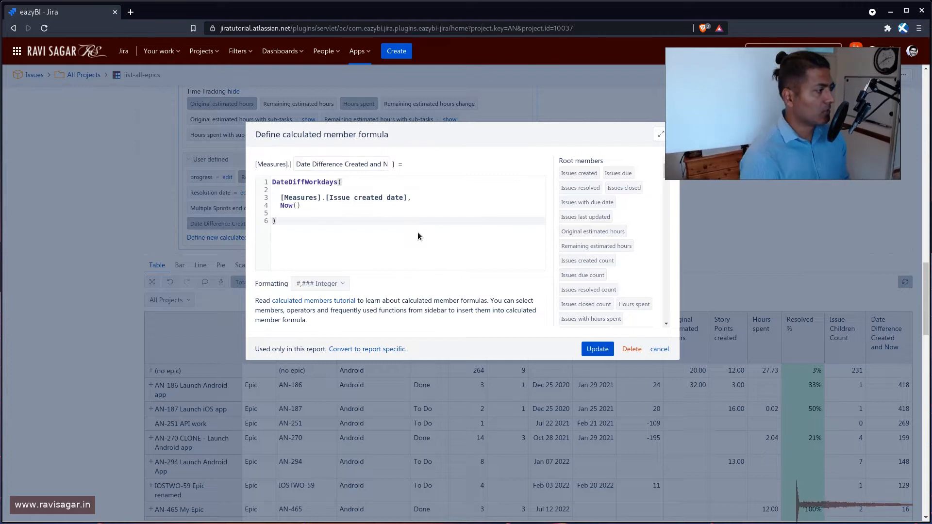
pyautogui.hotkey('ctrl', 'a')
pyautogui.press('Delete')
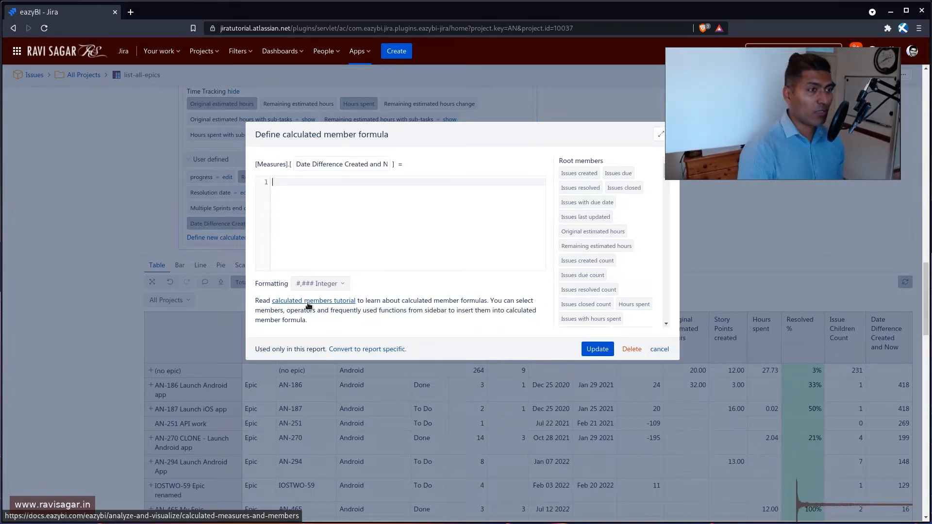
pyautogui.write('da')
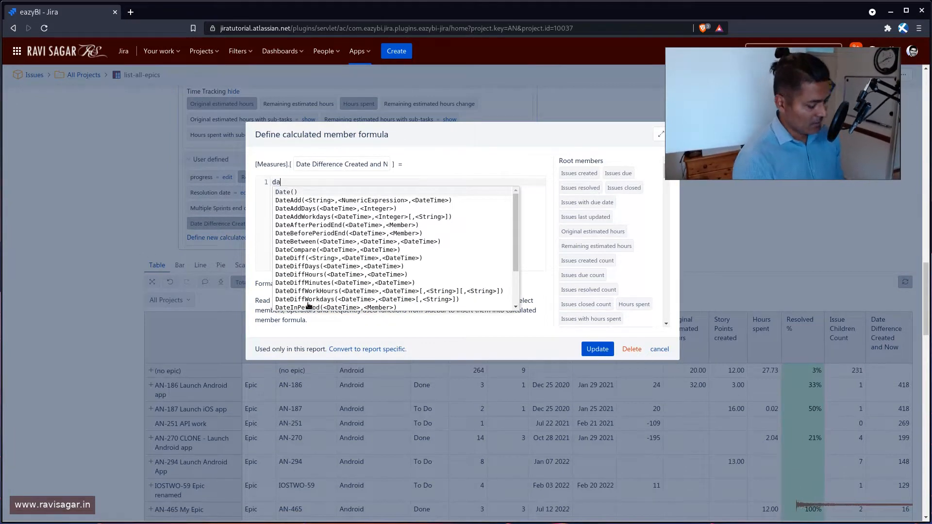
pyautogui.write('te')
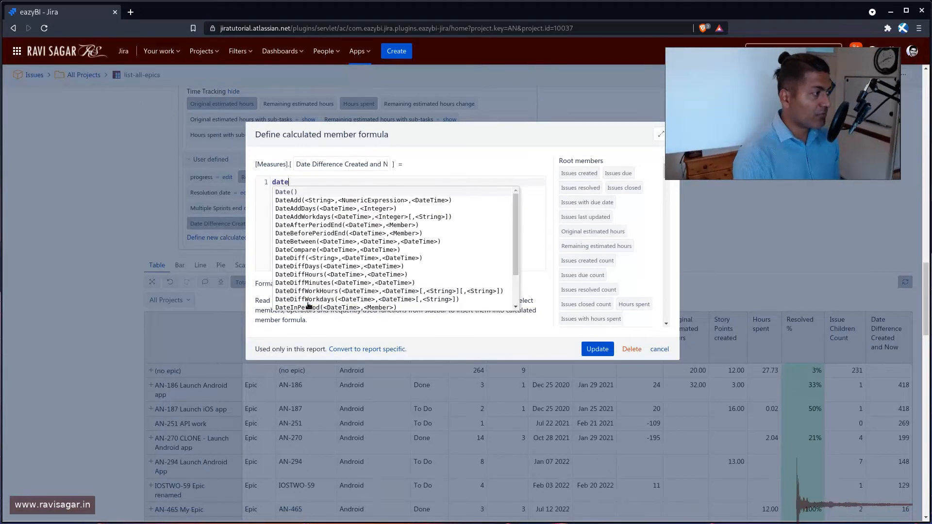
pyautogui.write('diff')
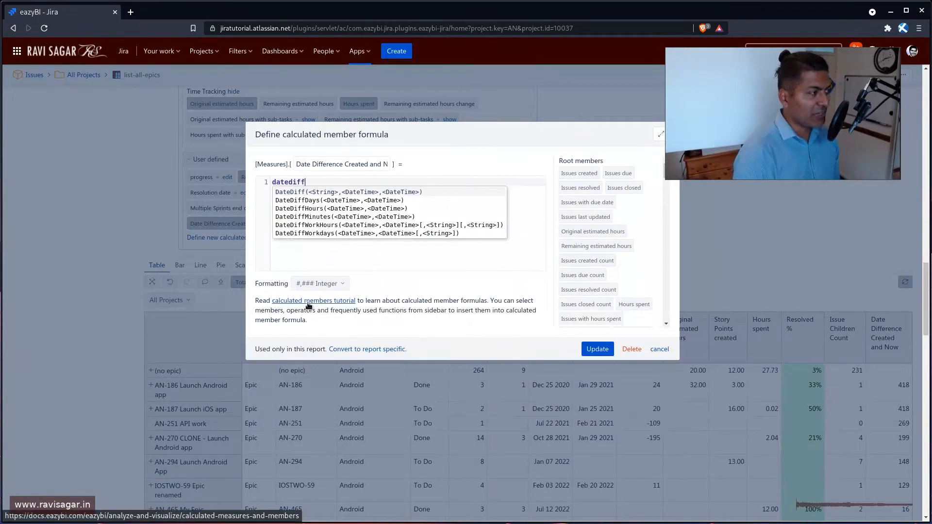
pyautogui.press('Down')
pyautogui.press('Down')
pyautogui.press('Down')
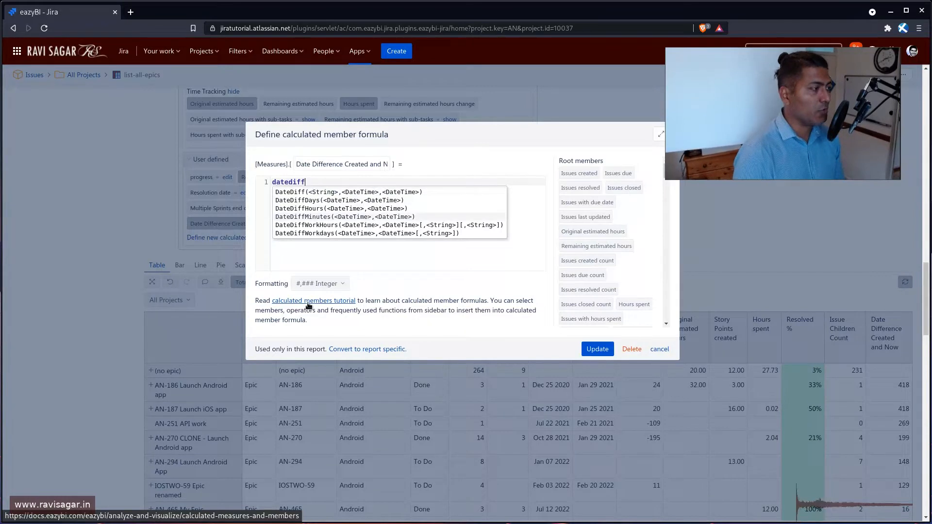
pyautogui.press('Down')
pyautogui.press('Down')
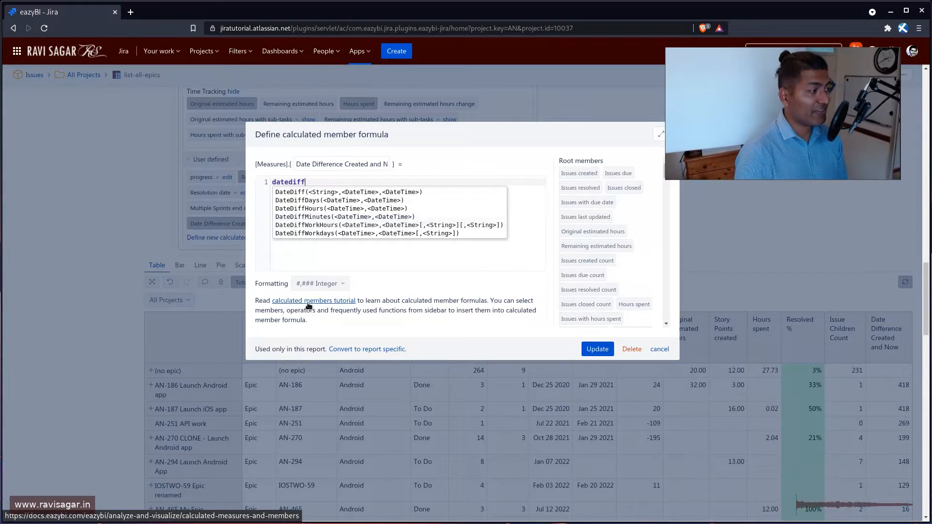
pyautogui.press('Return')
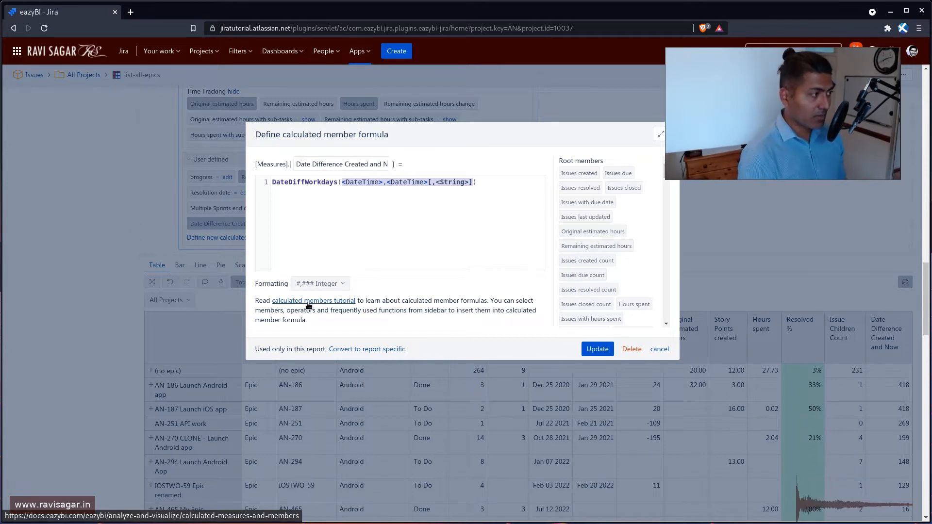
# - Remove the placeholder arguments from DateDiffWorkdays and add blank lines between its parentheses
pyautogui.press('BackSpace')
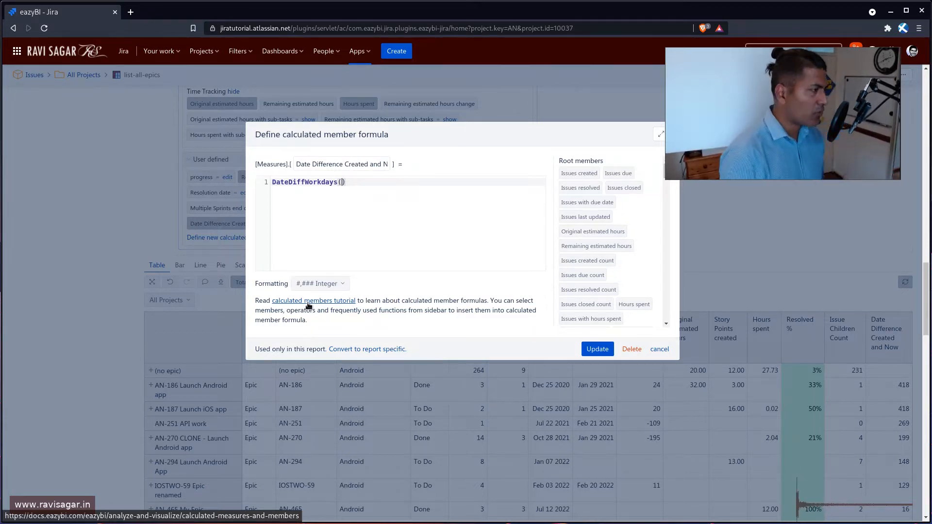
pyautogui.press('Return')
pyautogui.press('Return')
pyautogui.press('Return')
pyautogui.press('Return')
pyautogui.press('Return')
pyautogui.press('Up')
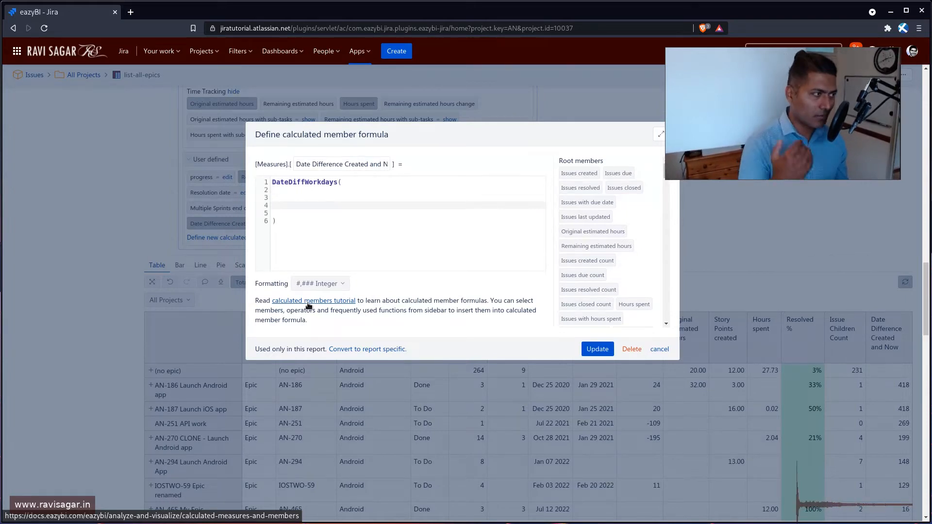
pyautogui.click(659, 135)
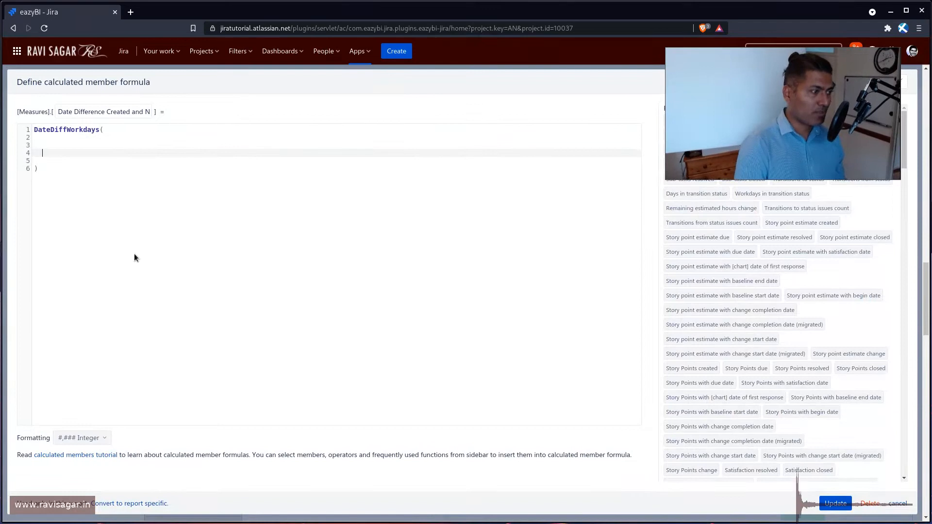
pyautogui.moveTo(751, 130); pyautogui.dragTo(783, 148)
pyautogui.click(899, 82)
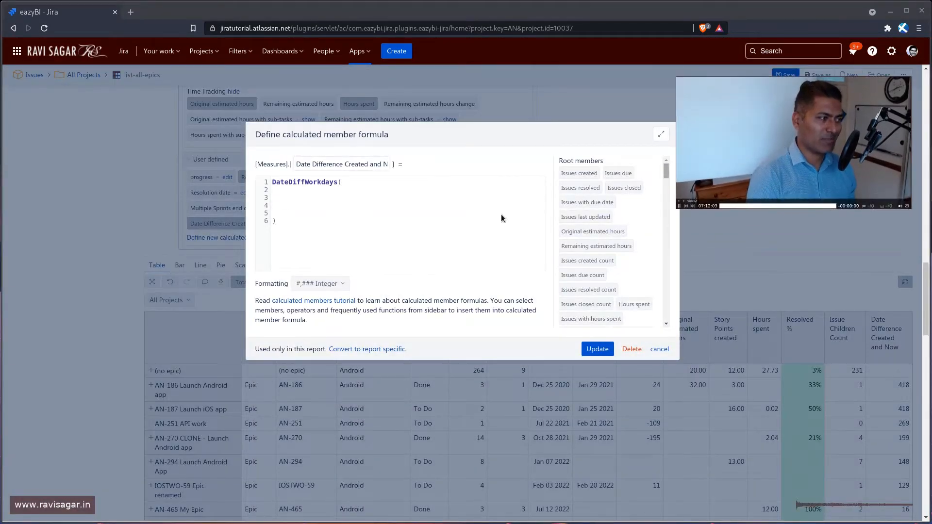
# - Enter [Measures].[Issue created date] and Now() as the DateDiffWorkdays arguments, on separate lines and separated by a comma
pyautogui.click(292, 196)
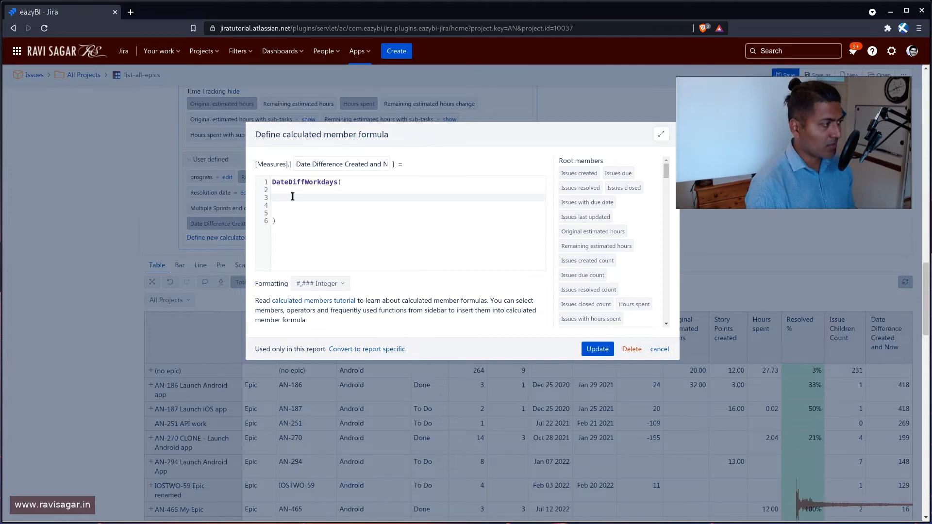
pyautogui.write('[')
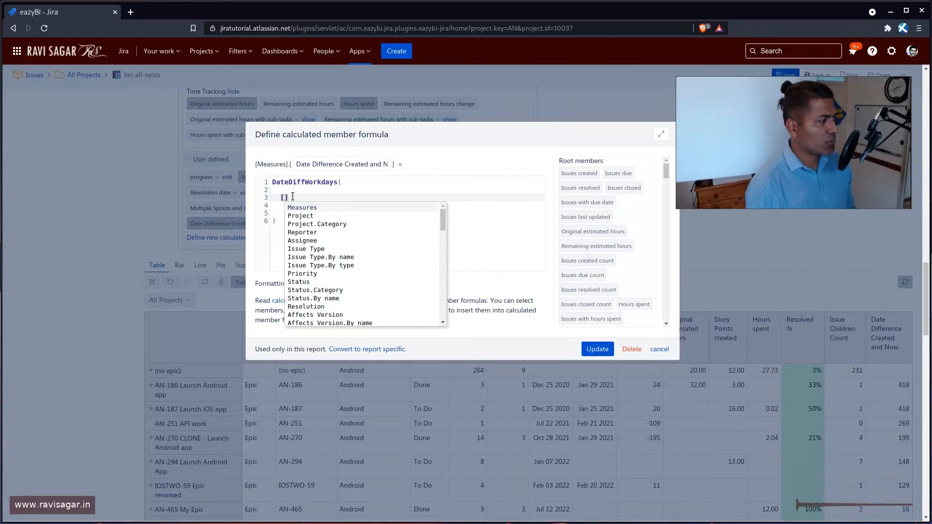
pyautogui.press('Return')
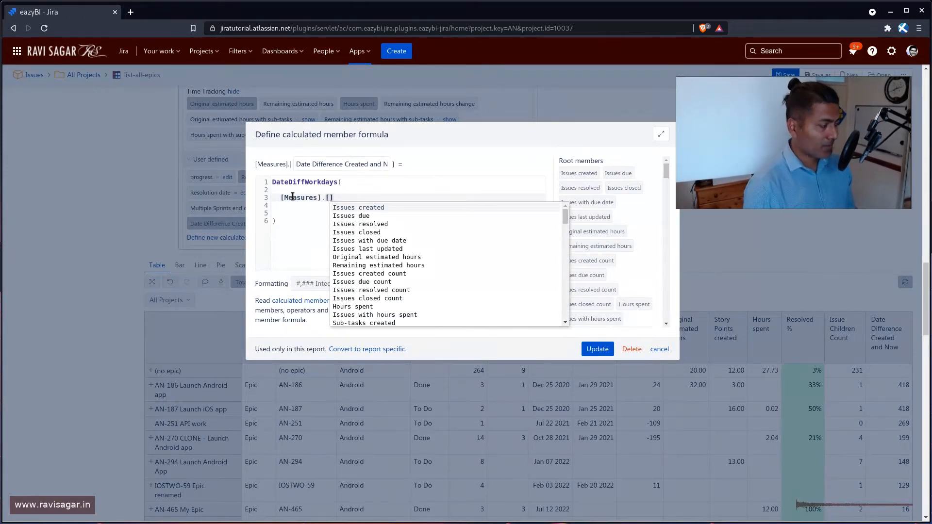
pyautogui.write('Issue cre')
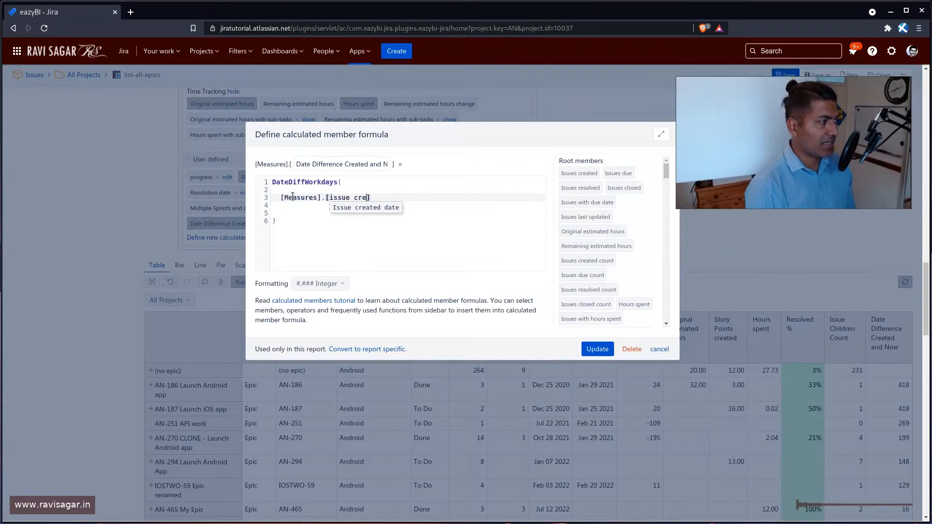
pyautogui.press('Return')
pyautogui.write(',')
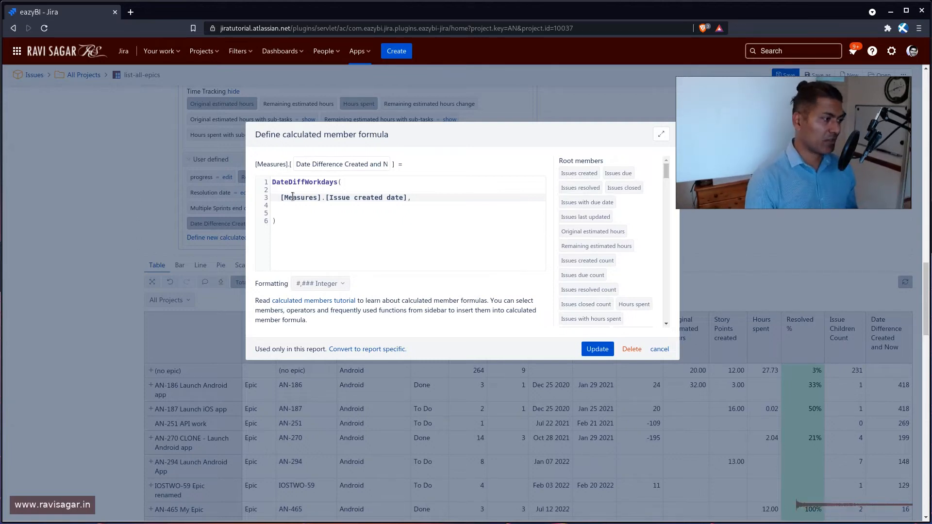
pyautogui.press('Return')
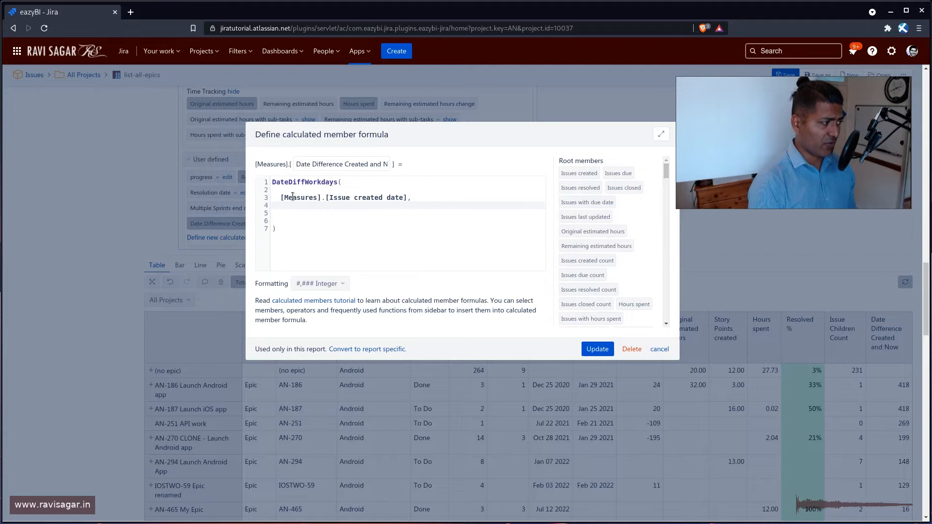
pyautogui.write('Now(')
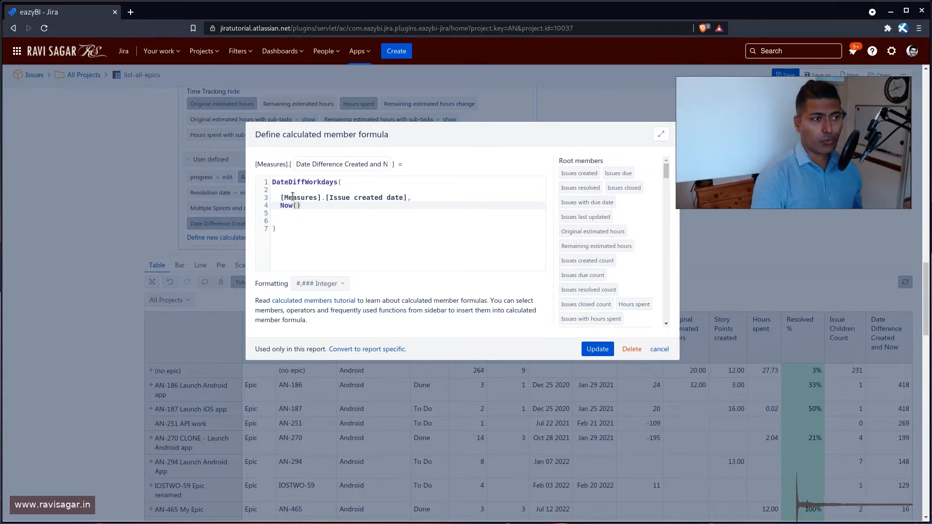
# - Remove the blank lines around the DateDiffWorkdays arguments and update the calculated measure
pyautogui.press('Up')
pyautogui.press('Up')
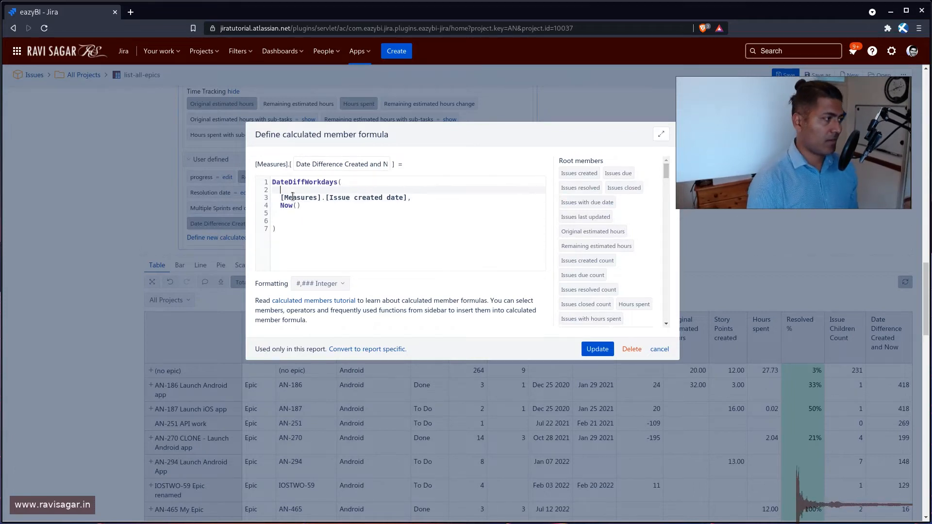
pyautogui.press('BackSpace')
pyautogui.press('Down')
pyautogui.press('Down')
pyautogui.press('Down')
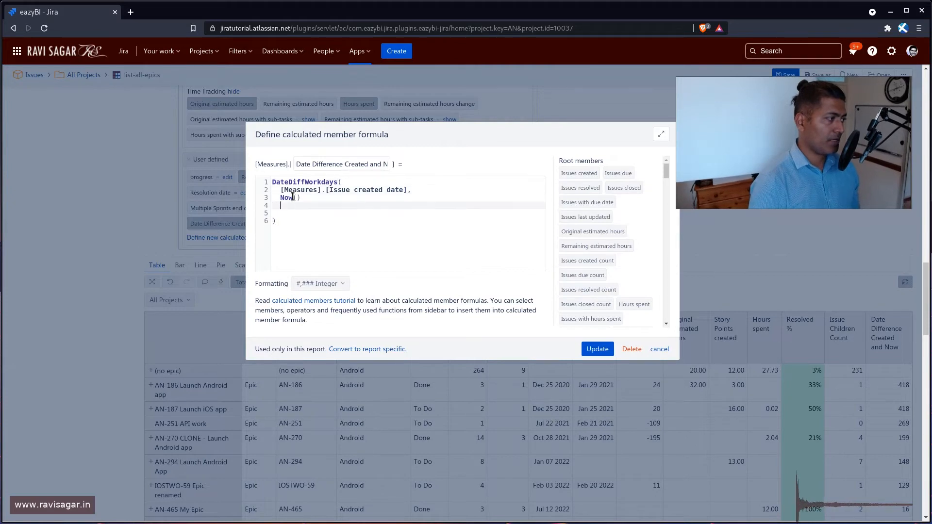
pyautogui.press('BackSpace')
pyautogui.press('BackSpace')
pyautogui.press('Down')
pyautogui.hotkey('shift', 'Down')
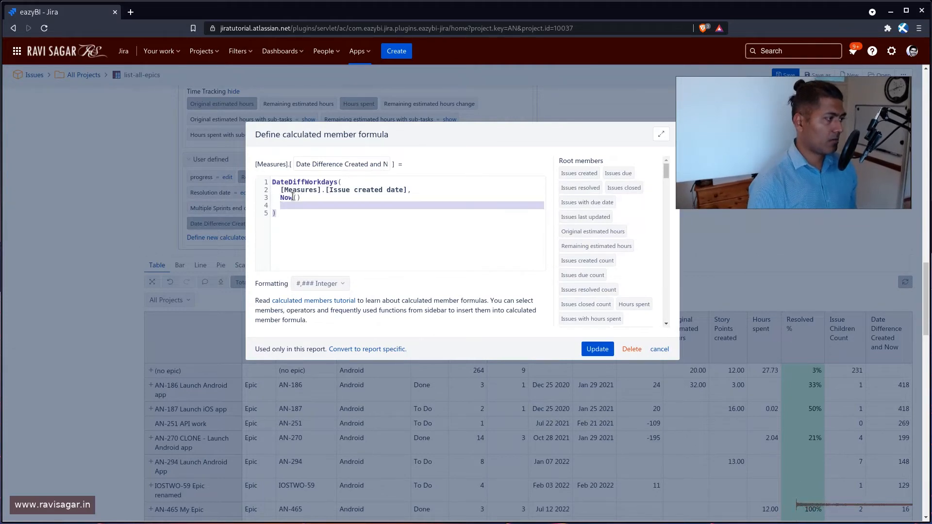
pyautogui.press('Up')
pyautogui.press('BackSpace')
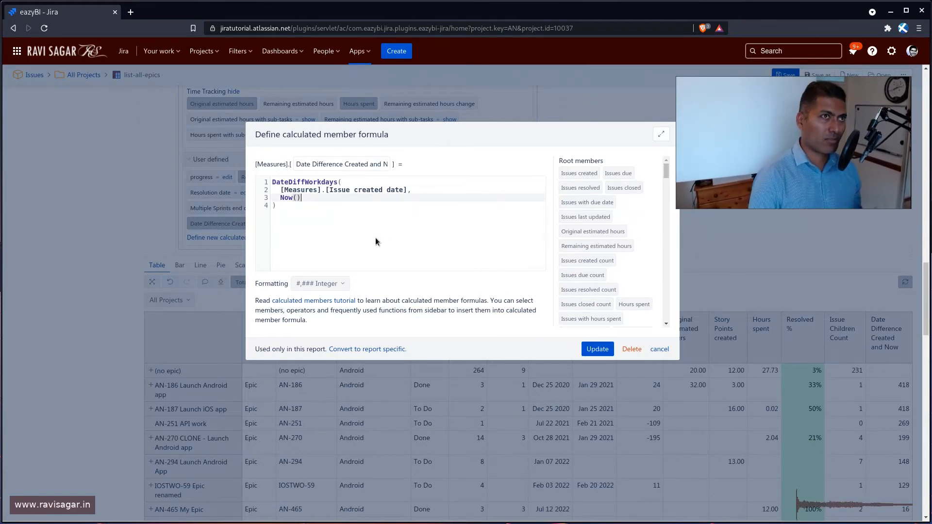
pyautogui.click(598, 349)
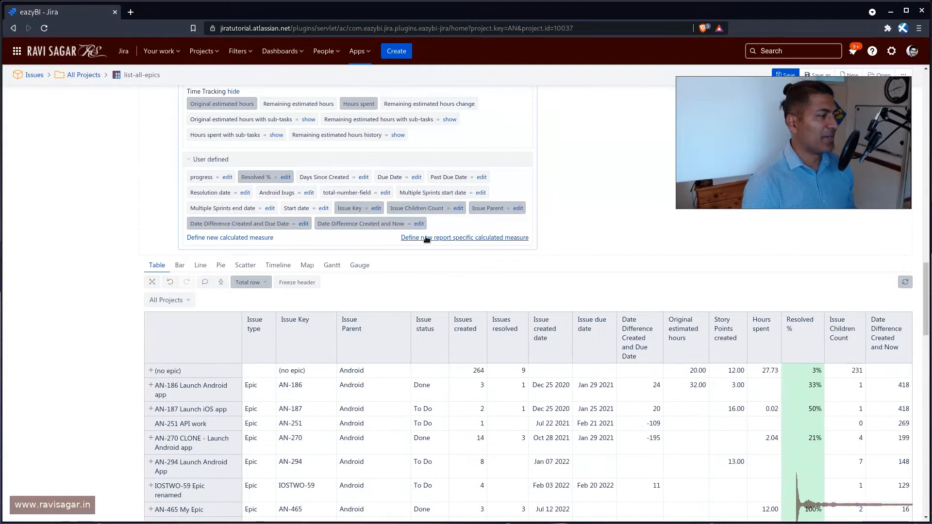
# - Place the Date Difference Created and Now column directly after the Date Difference Created and Due Date column
pyautogui.click(360, 225)
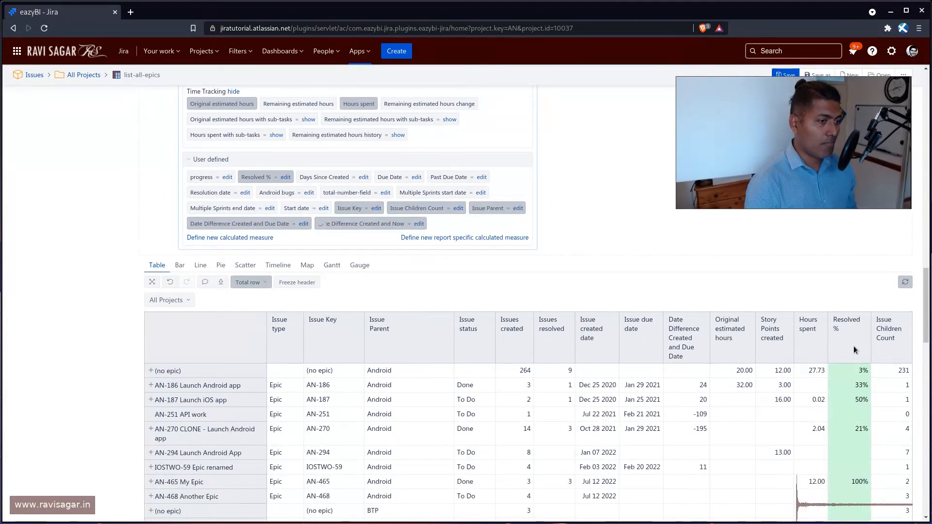
pyautogui.moveTo(889, 347); pyautogui.dragTo(690, 348)
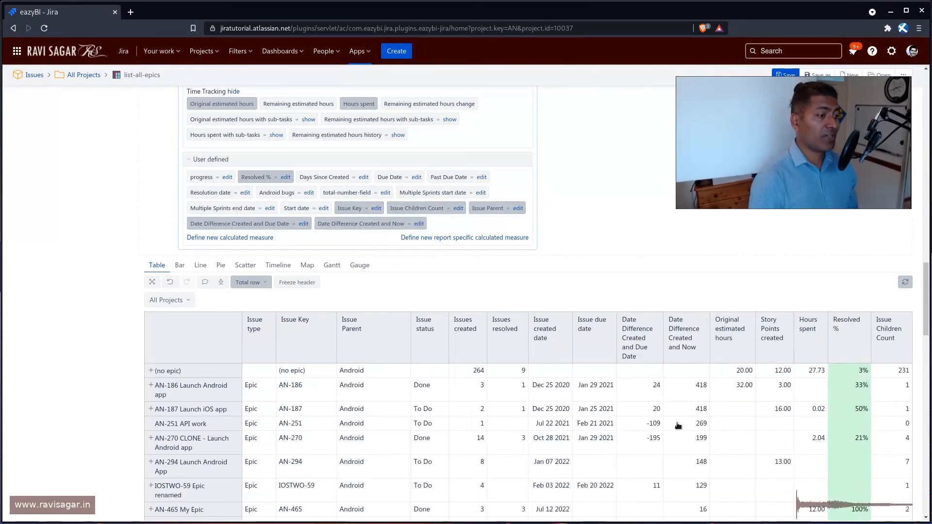
# - Examine the Date Difference Created and Now values for the epics throughout the report table
pyautogui.scroll(-3, 680, 398)
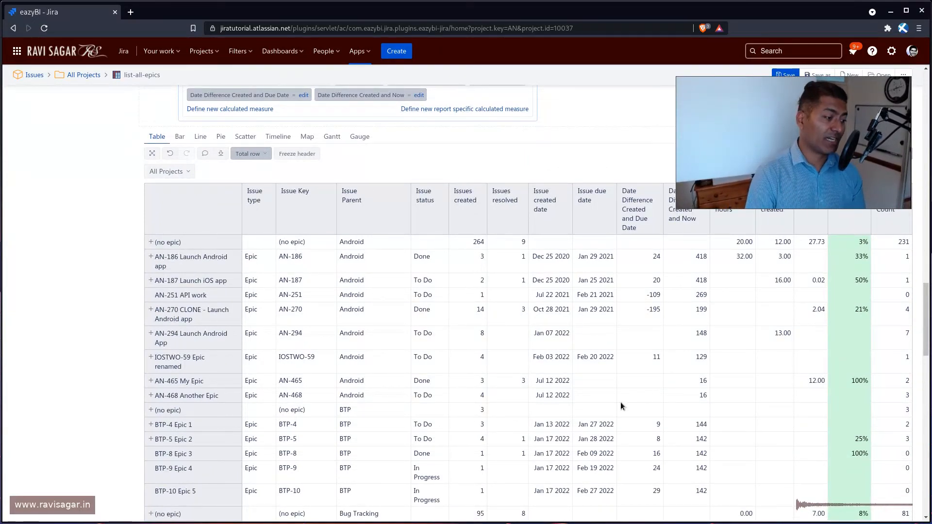
pyautogui.scroll(-4, 620, 402)
pyautogui.scroll(-2, 621, 406)
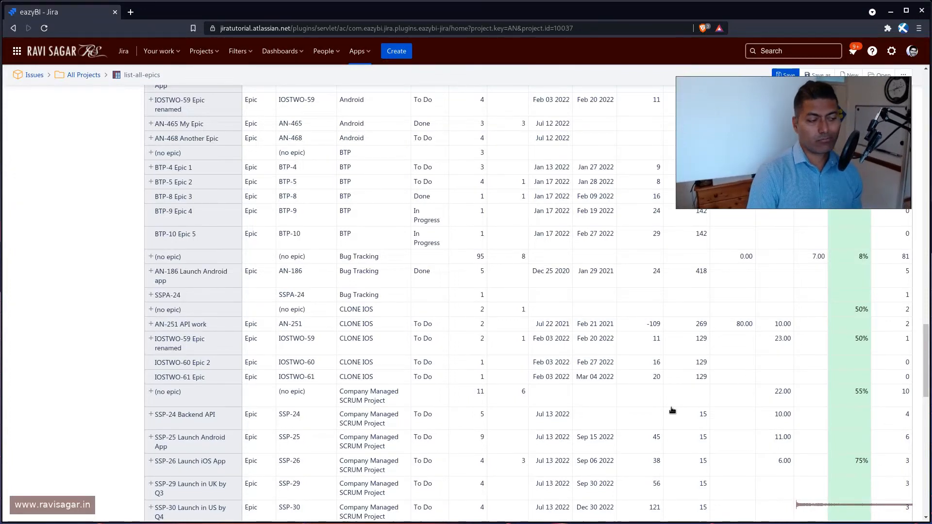
pyautogui.scroll(-5, 673, 410)
pyautogui.scroll(-6, 672, 424)
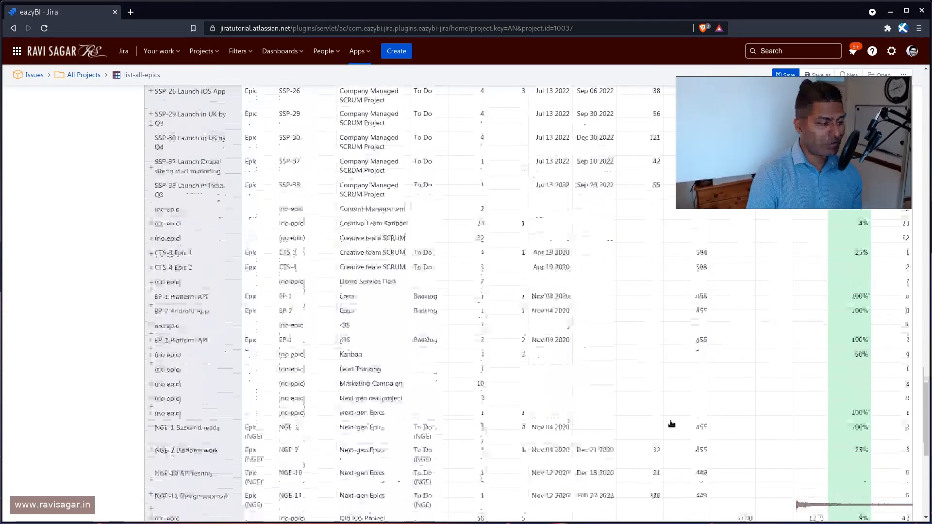
pyautogui.scroll(15, 671, 424)
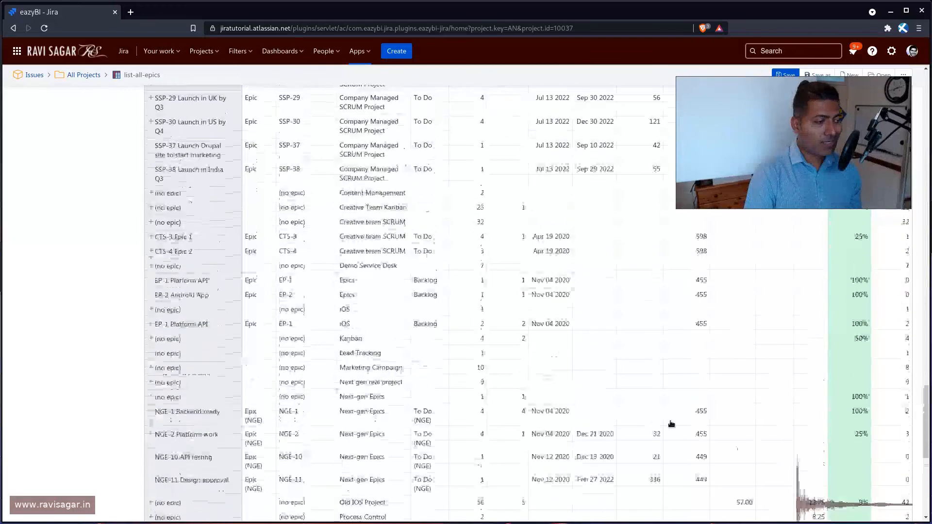
pyautogui.scroll(3, 671, 423)
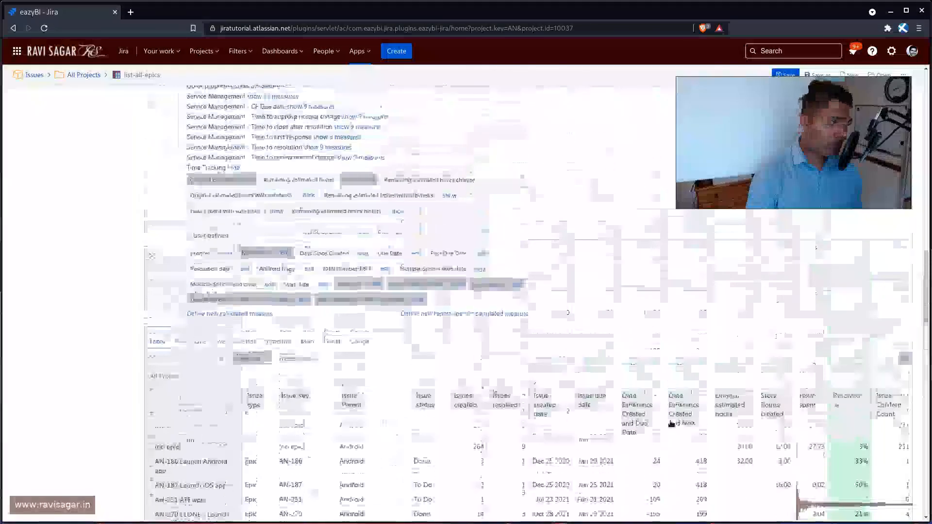
pyautogui.scroll(-3, 670, 427)
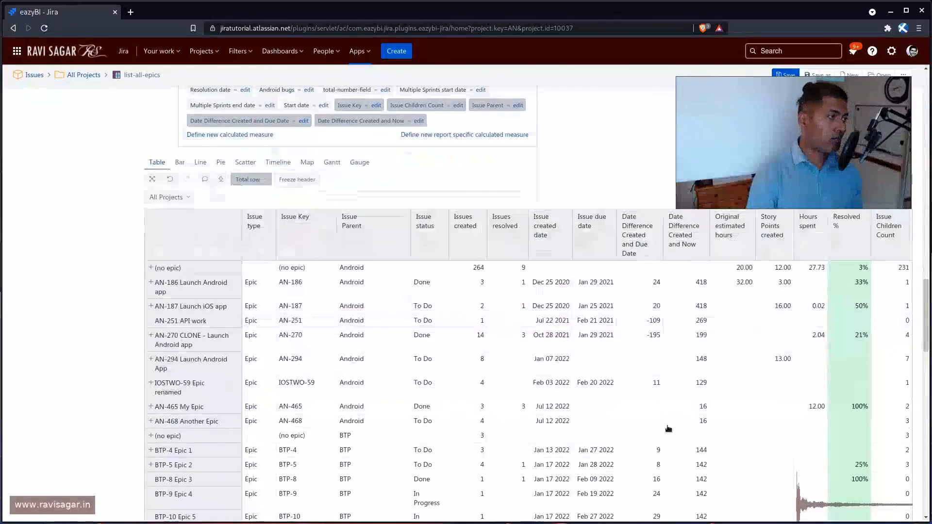